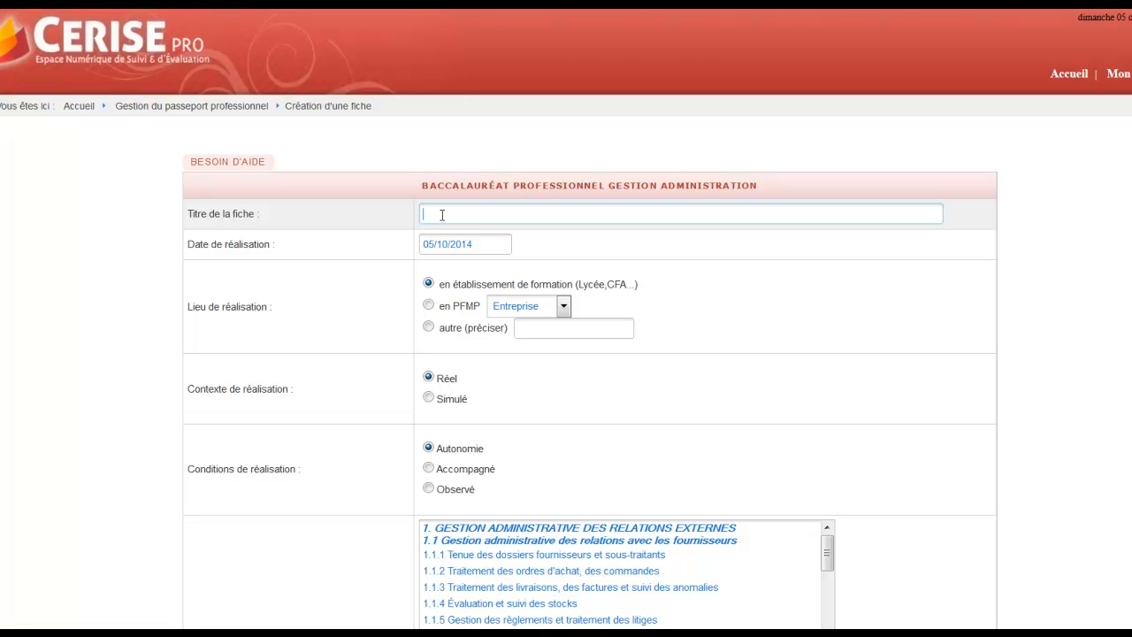
- Title the record "Mise à jour d'une fiche client" and set its context of realisation to Simulé
{"action": "type", "text": "Mise à jour d'une fiche client"}
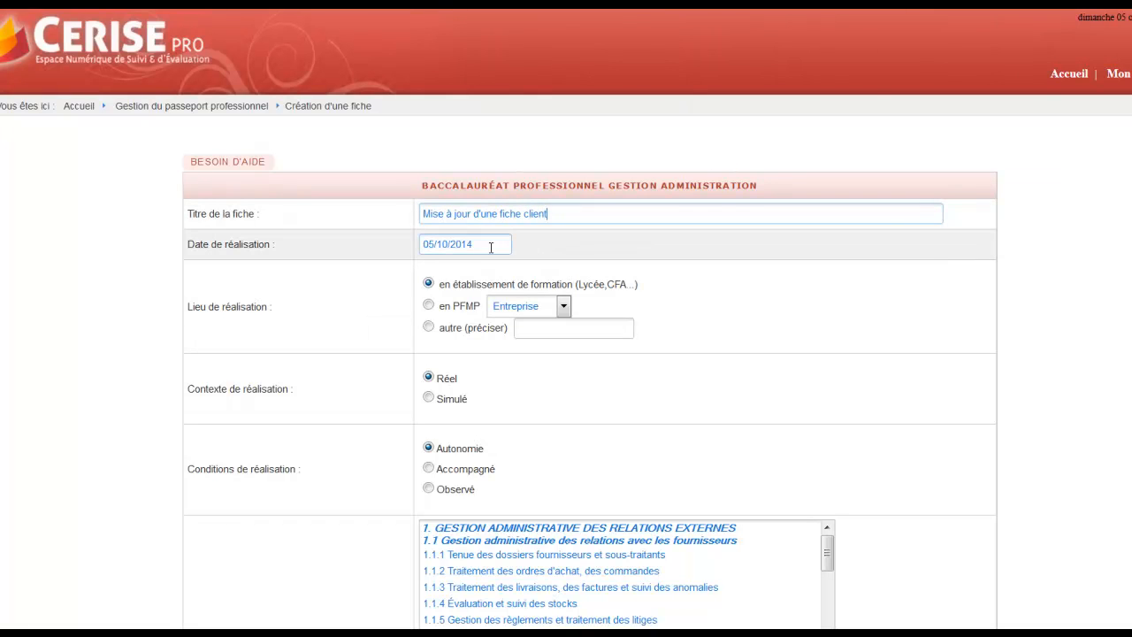
{"action": "scroll", "coordinate": [473, 327], "scroll_direction": "down", "scroll_amount": 3}
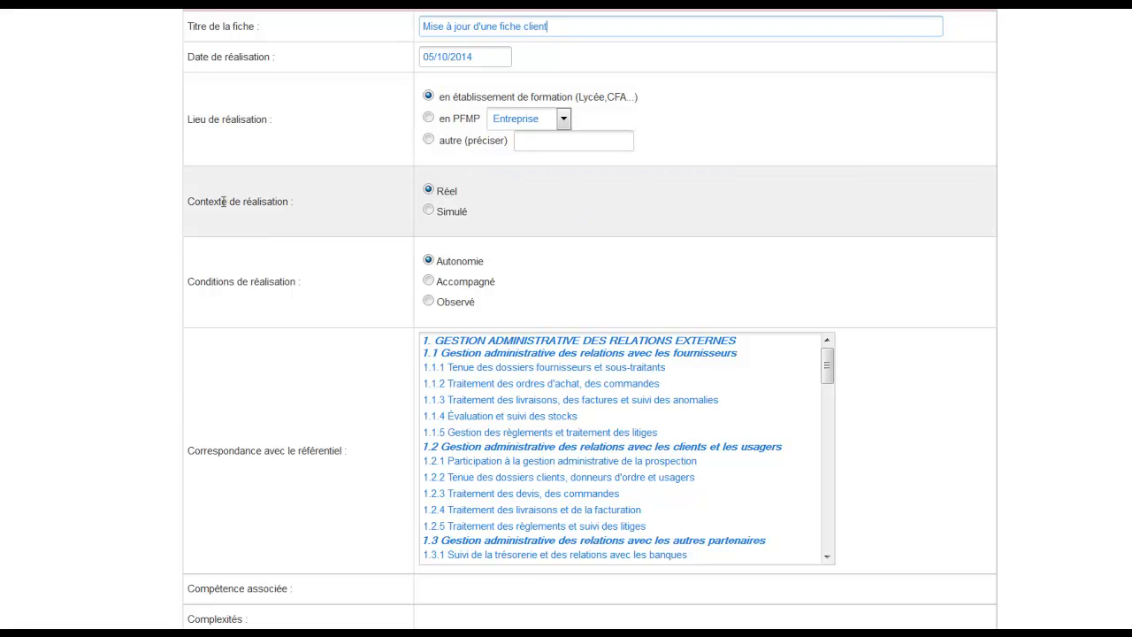
{"action": "left_click", "coordinate": [429, 212]}
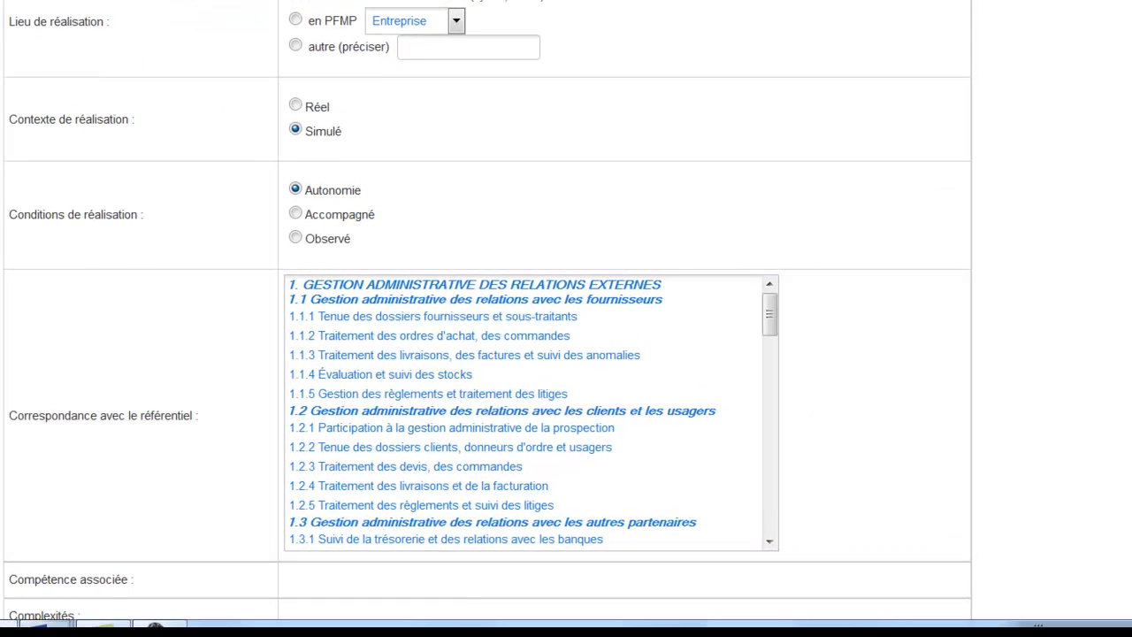
- Switch to the Word assignment document and look up the referential activity and competence listed near its beginning
{"action": "mouse_move", "coordinate": [48, 624]}
{"action": "left_click", "coordinate": [25, 528]}
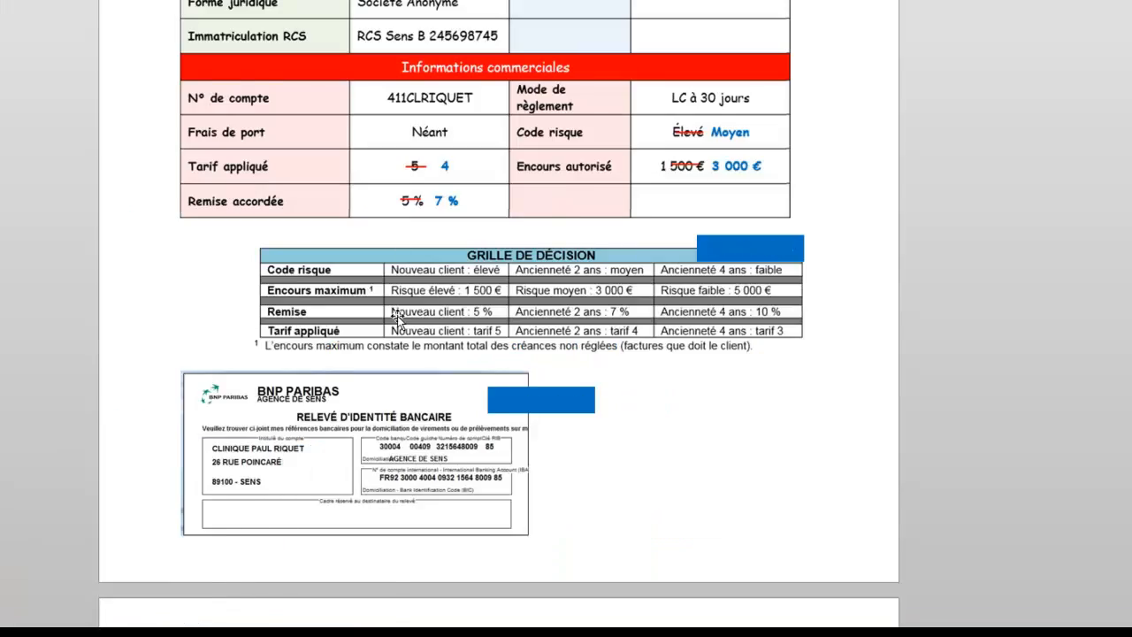
{"action": "scroll", "coordinate": [672, 221], "scroll_direction": "up", "scroll_amount": 15}
{"action": "scroll", "coordinate": [667, 228], "scroll_direction": "up", "scroll_amount": 20}
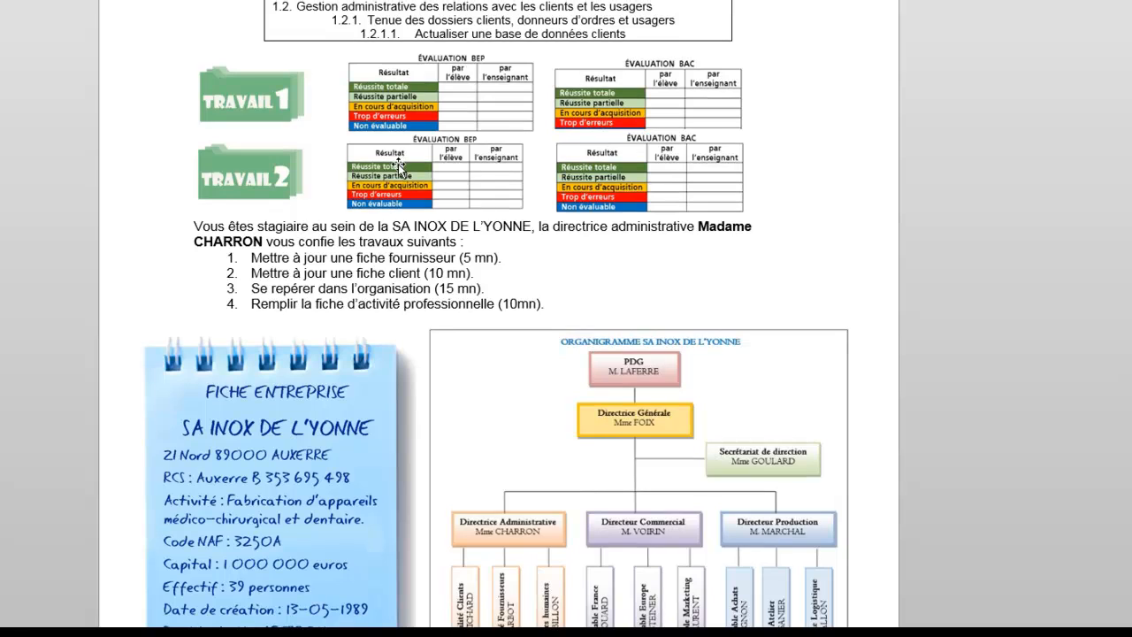
{"action": "scroll", "coordinate": [398, 163], "scroll_direction": "up", "scroll_amount": 5}
{"action": "scroll", "coordinate": [411, 198], "scroll_direction": "down", "scroll_amount": 1}
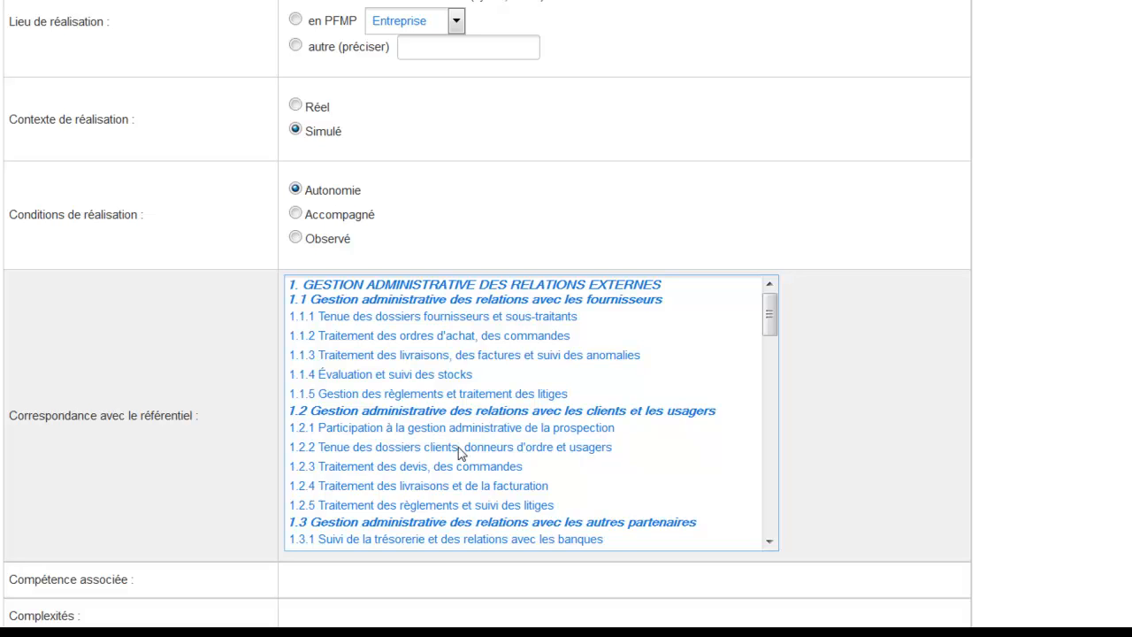
- Match the record to the referential activity "1.2.2 Tenue des dossiers clients, donneurs d'ordre et usagers"
{"action": "left_click", "coordinate": [458, 448]}
{"action": "scroll", "coordinate": [707, 416], "scroll_direction": "down", "scroll_amount": 3}
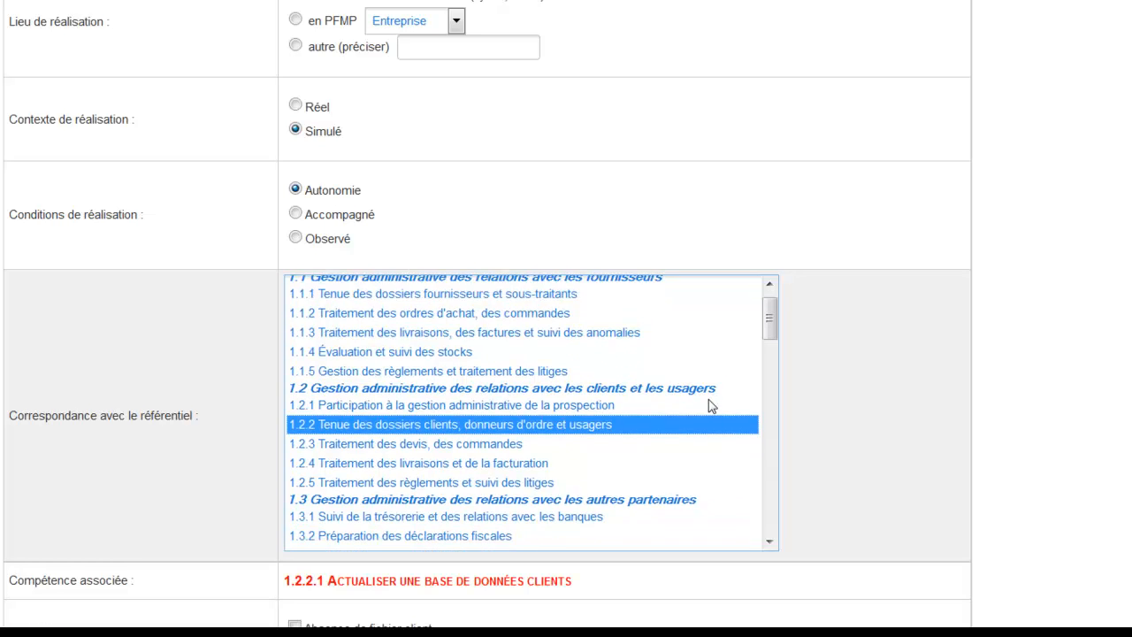
{"action": "scroll", "coordinate": [596, 397], "scroll_direction": "up", "scroll_amount": 3}
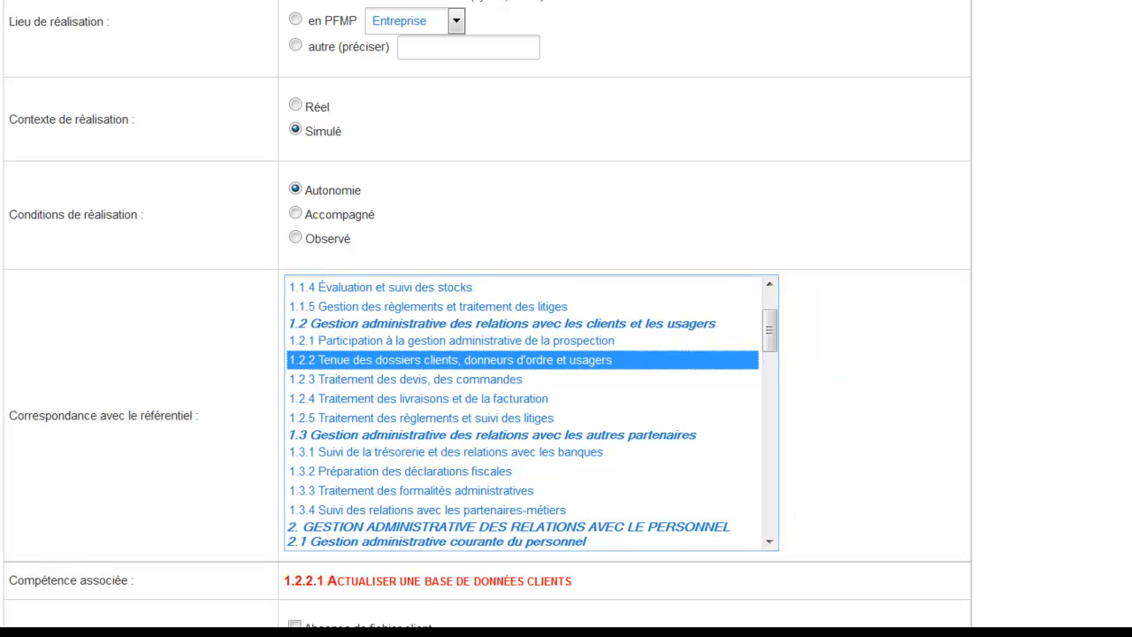
{"action": "scroll", "coordinate": [858, 389], "scroll_direction": "down", "scroll_amount": 3}
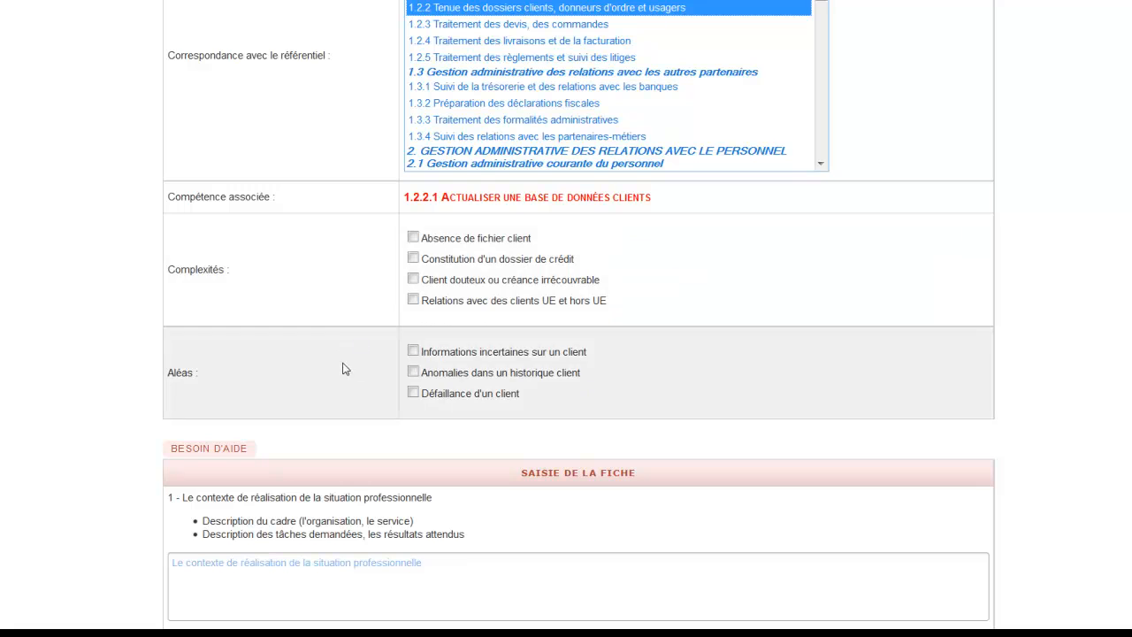
- Enter "L'entreprise dans laquelle ....." as the context of the professional situation in section 1
{"action": "scroll", "coordinate": [382, 273], "scroll_direction": "down", "scroll_amount": 5}
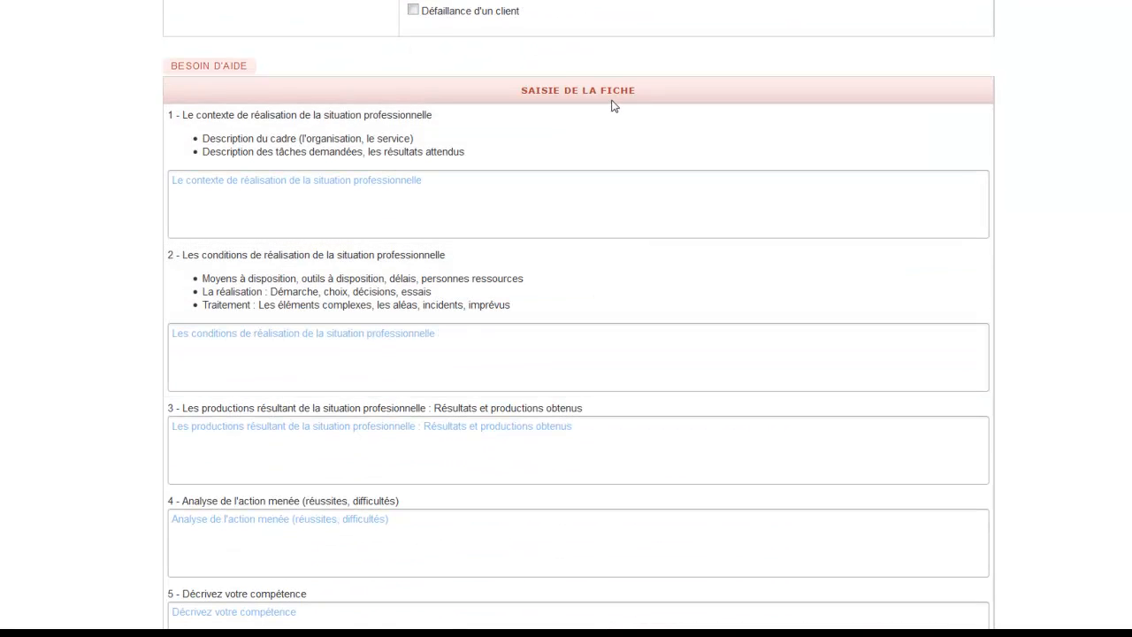
{"action": "left_click", "coordinate": [279, 186]}
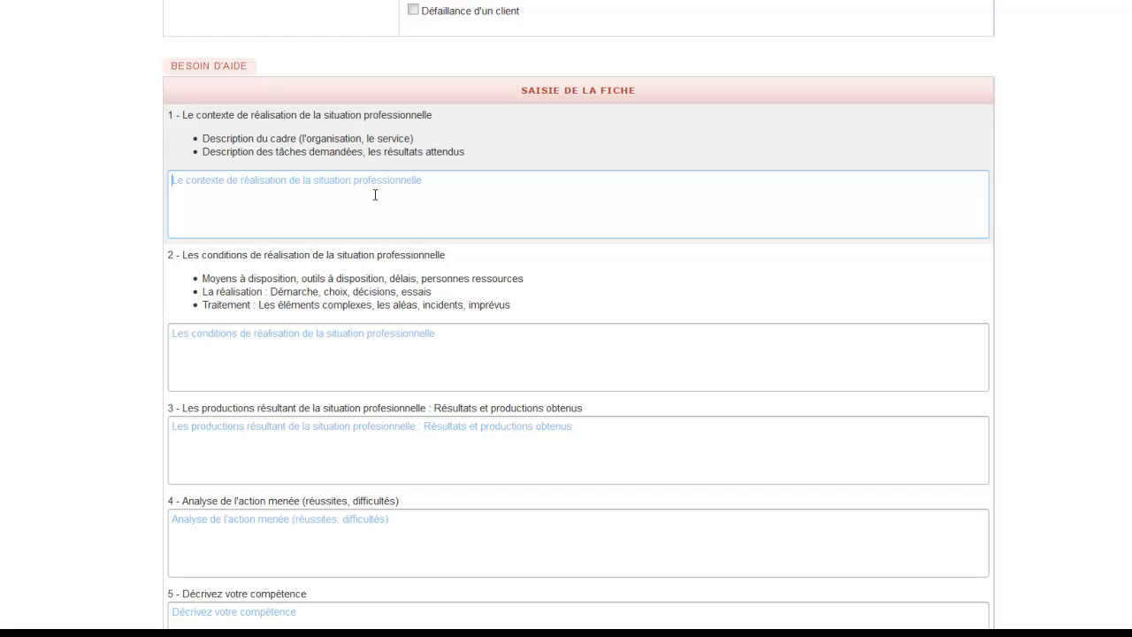
{"action": "type", "text": "L"}
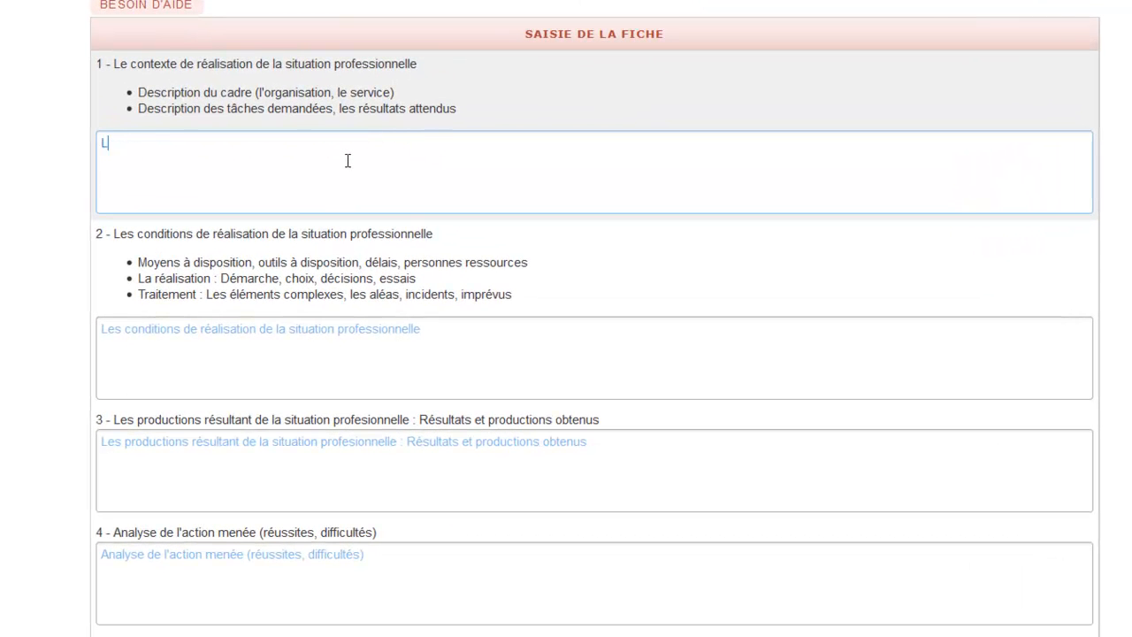
{"action": "type", "text": "'entreprise dans laqUE"}
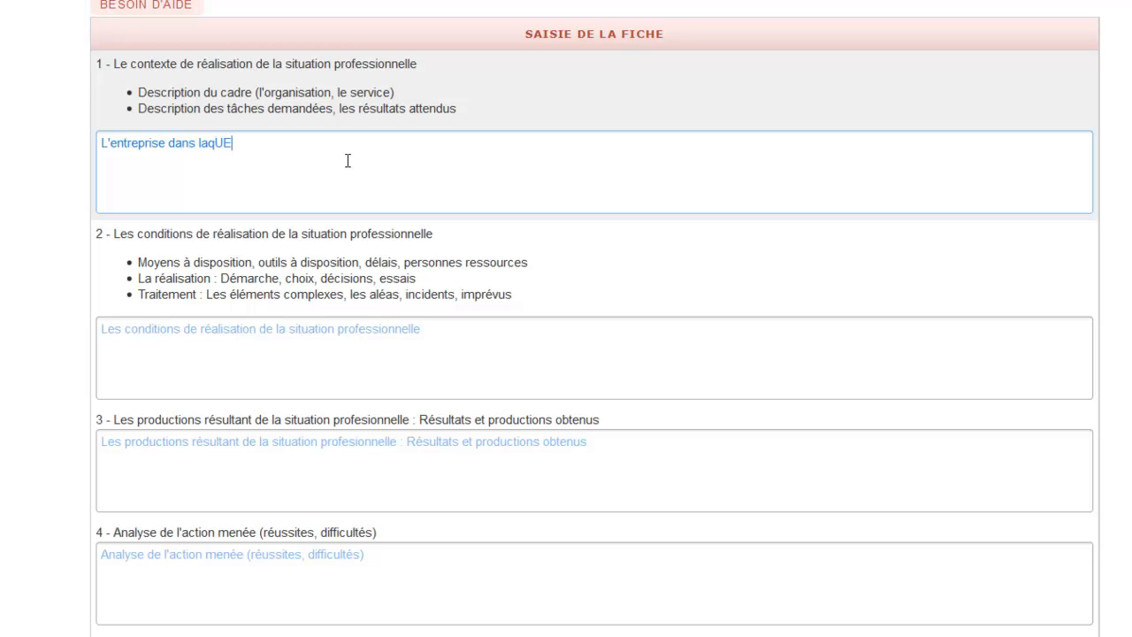
{"action": "key", "text": "BackSpace"}
{"action": "key", "text": "BackSpace"}
{"action": "key", "text": "BackSpace"}
{"action": "type", "text": "quelle"}
- Fill in section 2 on conditions with "Pour réaliser ce travail ...." and section 3 on productions with "Ce travail terminé ..."
{"action": "left_click", "coordinate": [434, 331]}
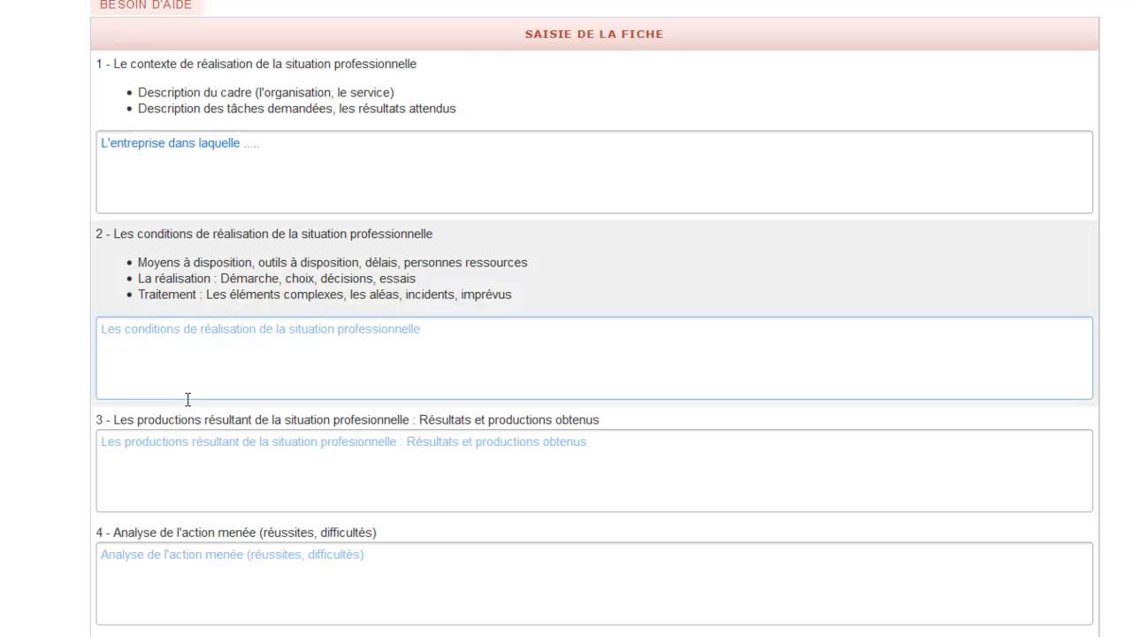
{"action": "type", "text": "Pour ré"}
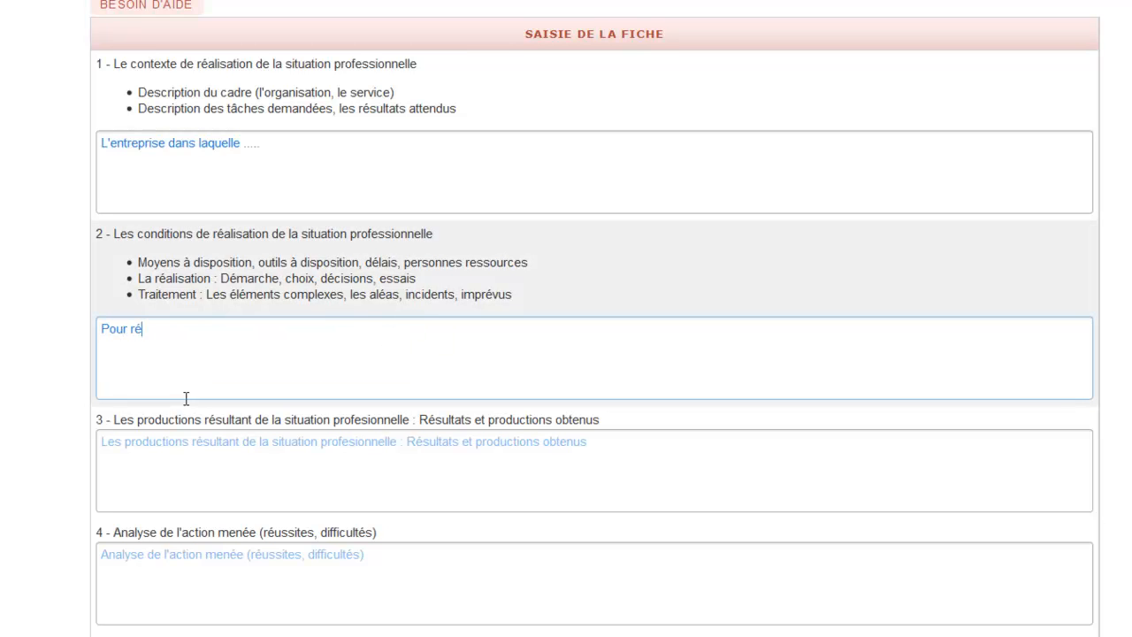
{"action": "type", "text": "aliser ce travail ...."}
{"action": "left_click", "coordinate": [219, 421]}
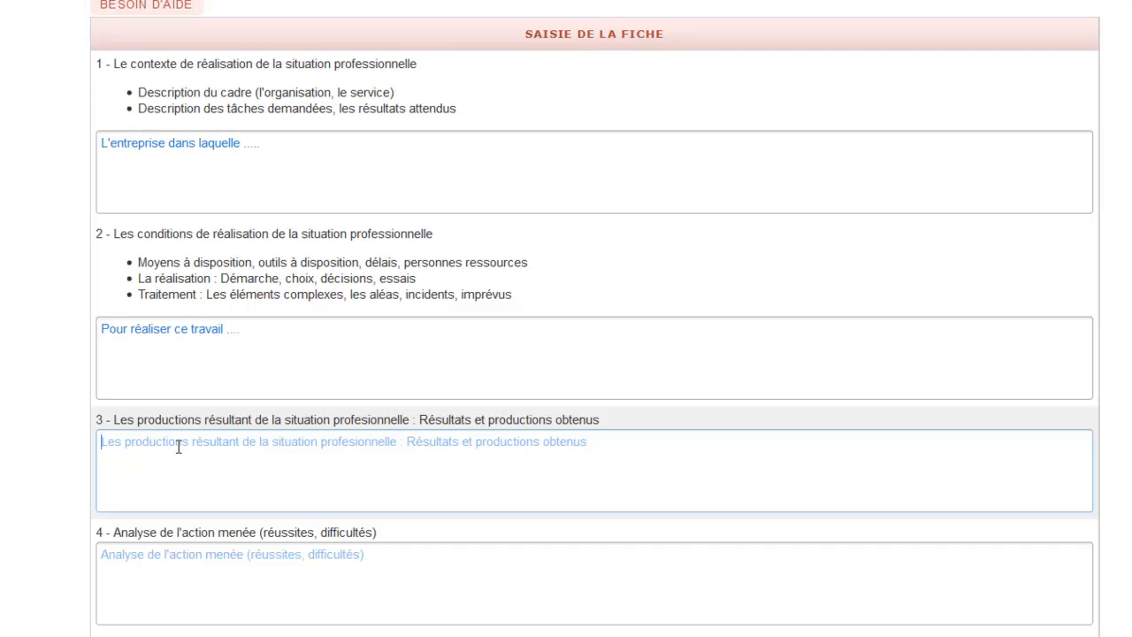
{"action": "type", "text": "Ce tra"}
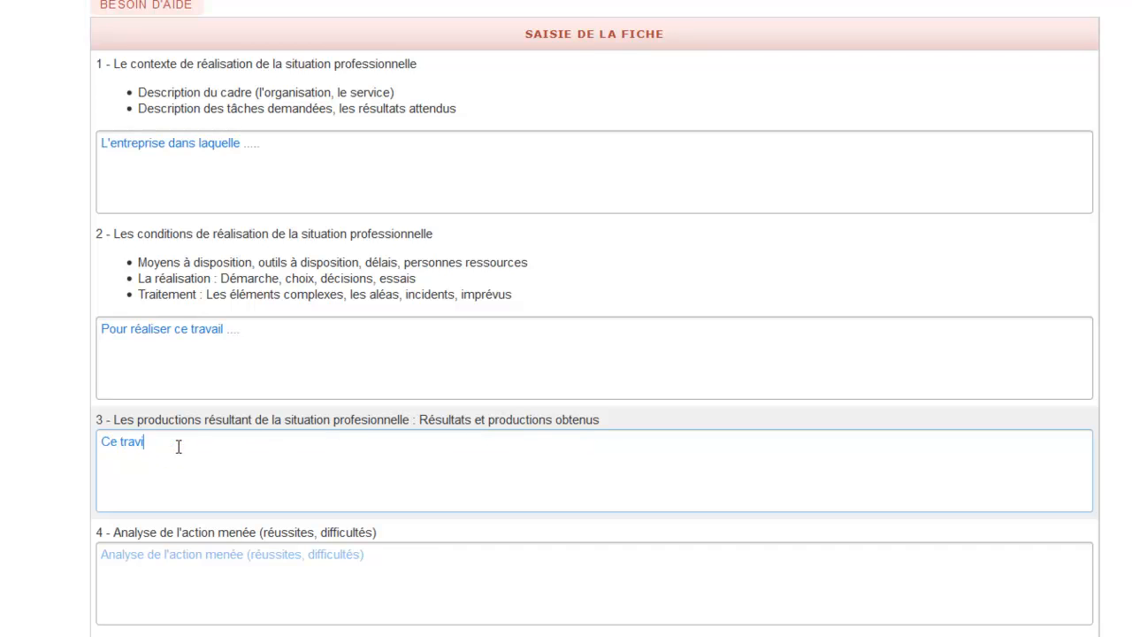
{"action": "type", "text": "vail terminé ..."}
- Fill in section 4 on the action analysis with "J'ai réussi ...." and section 5 on competence with "A la fin de ce travail ...."
{"action": "scroll", "coordinate": [222, 474], "scroll_direction": "down", "scroll_amount": 3}
{"action": "left_click", "coordinate": [217, 329]}
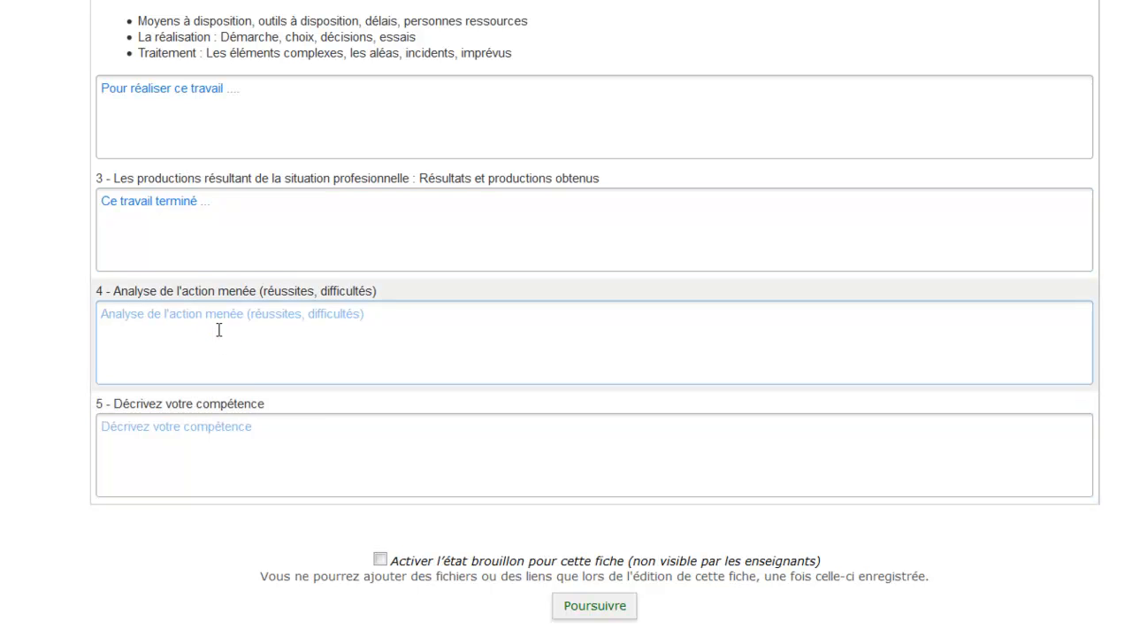
{"action": "type", "text": "J'a"}
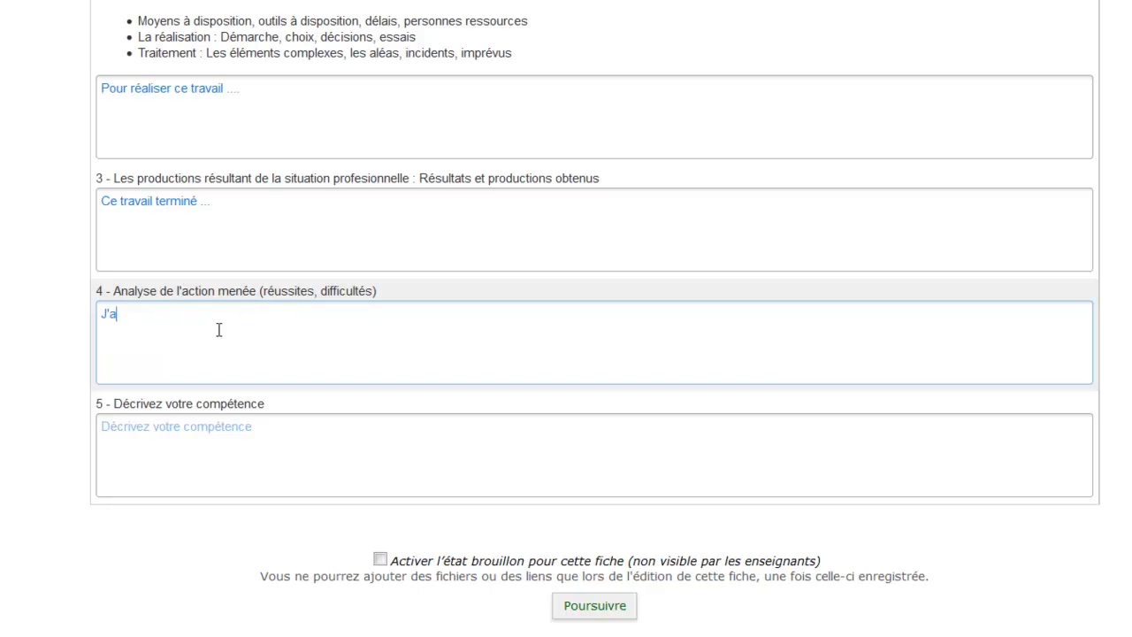
{"action": "type", "text": "i réussi ...."}
{"action": "left_click", "coordinate": [268, 428]}
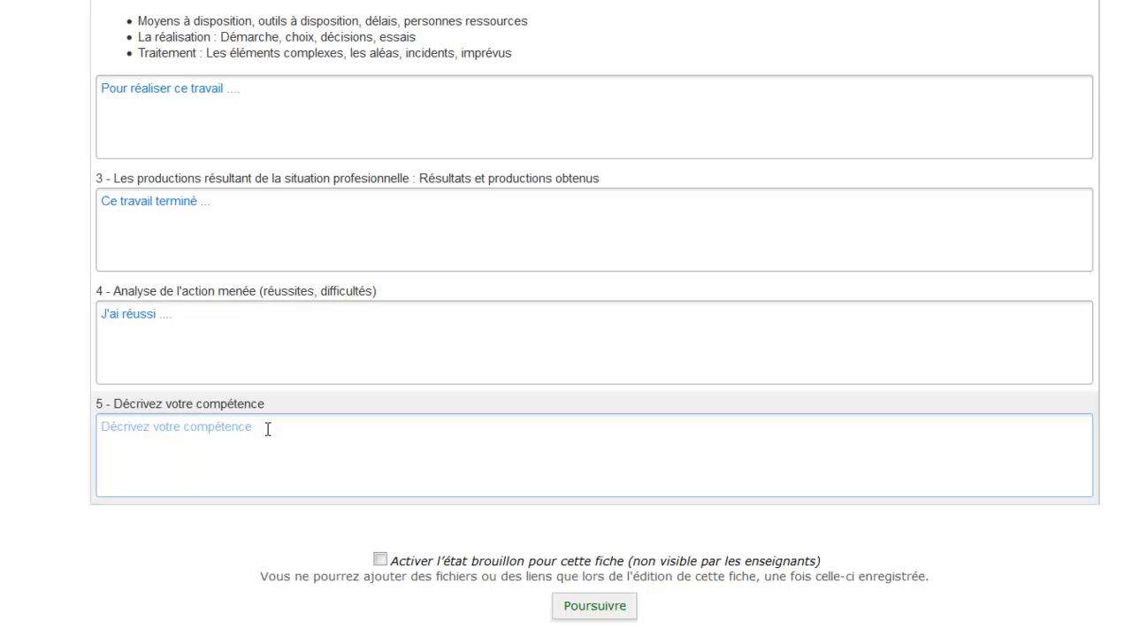
{"action": "type", "text": "A la fin de"}
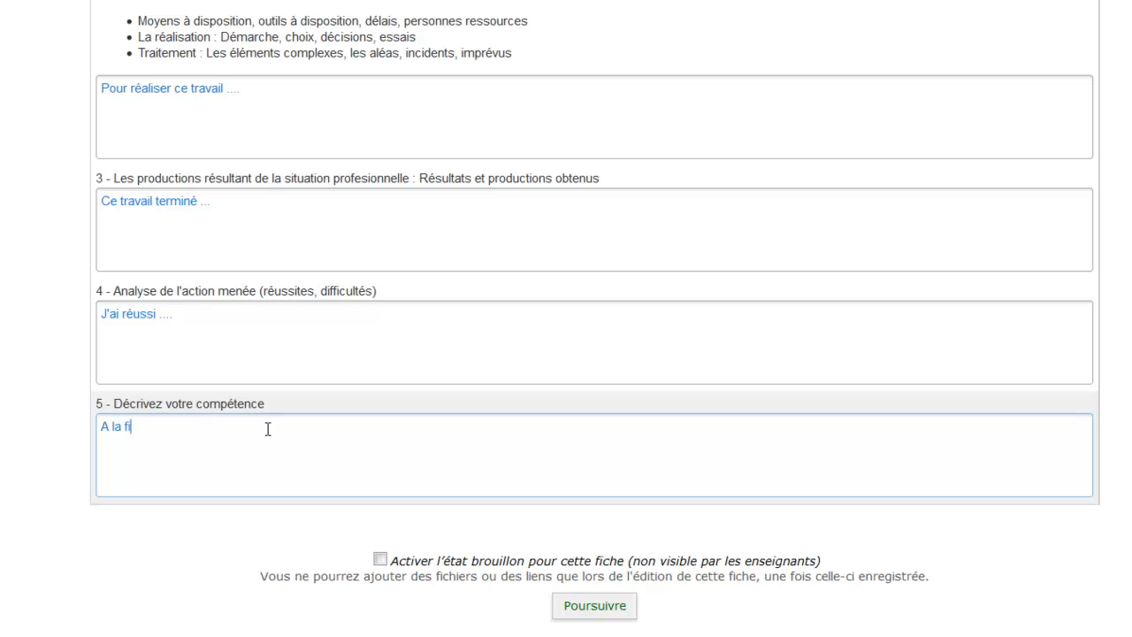
{"action": "type", "text": " ce travail"}
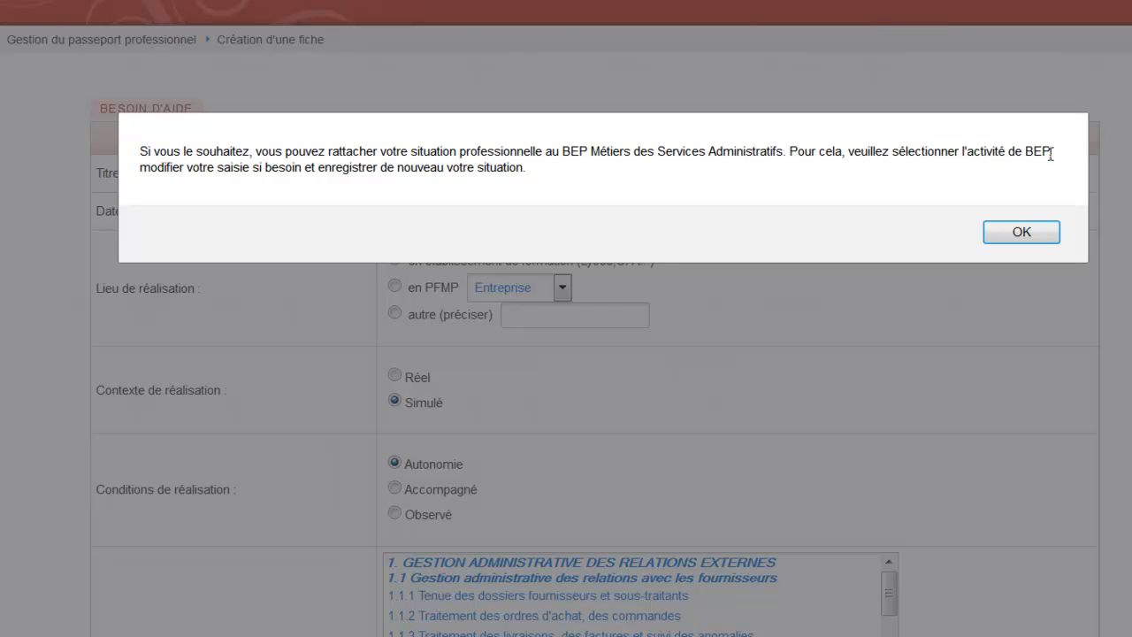
- Acknowledge the BEP notice and associate the record with the BEP activity "O3 - Mise à jour et rangement des dossiers"
{"action": "left_click", "coordinate": [1017, 233]}
{"action": "scroll", "coordinate": [286, 328], "scroll_direction": "down", "scroll_amount": 7}
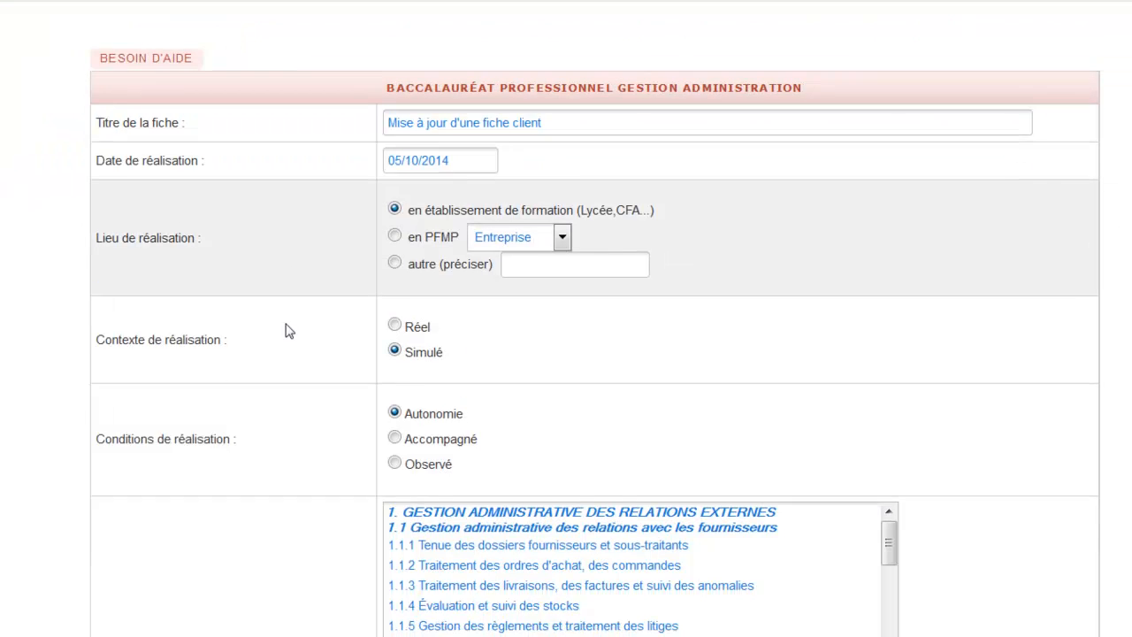
{"action": "scroll", "coordinate": [260, 324], "scroll_direction": "down", "scroll_amount": 1}
{"action": "scroll", "coordinate": [185, 379], "scroll_direction": "down", "scroll_amount": 14}
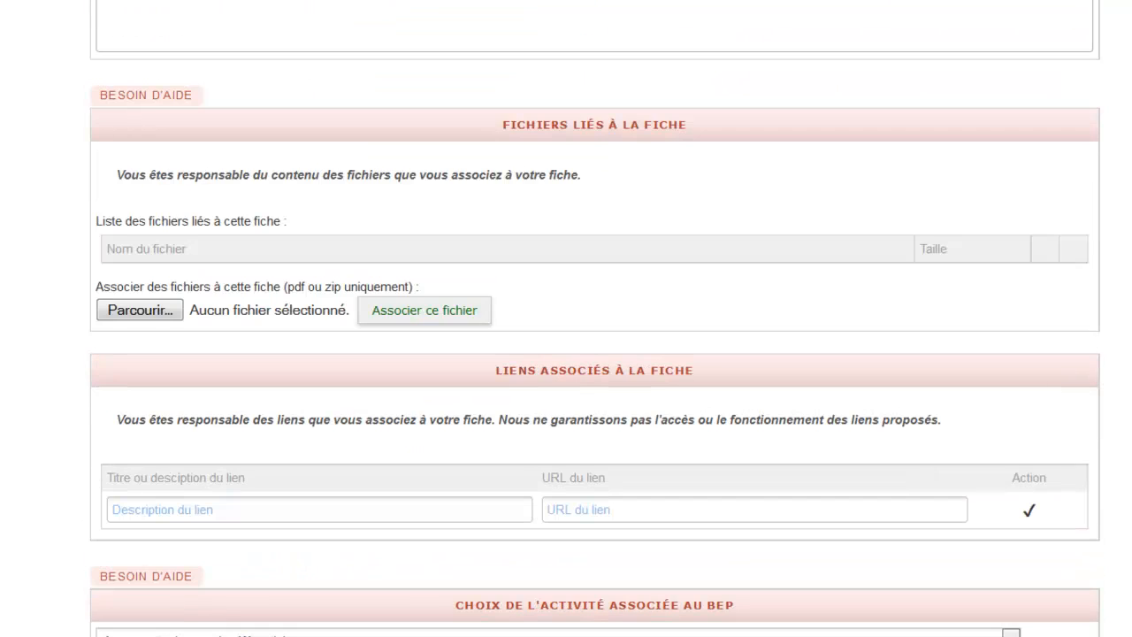
{"action": "scroll", "coordinate": [222, 265], "scroll_direction": "up", "scroll_amount": 3}
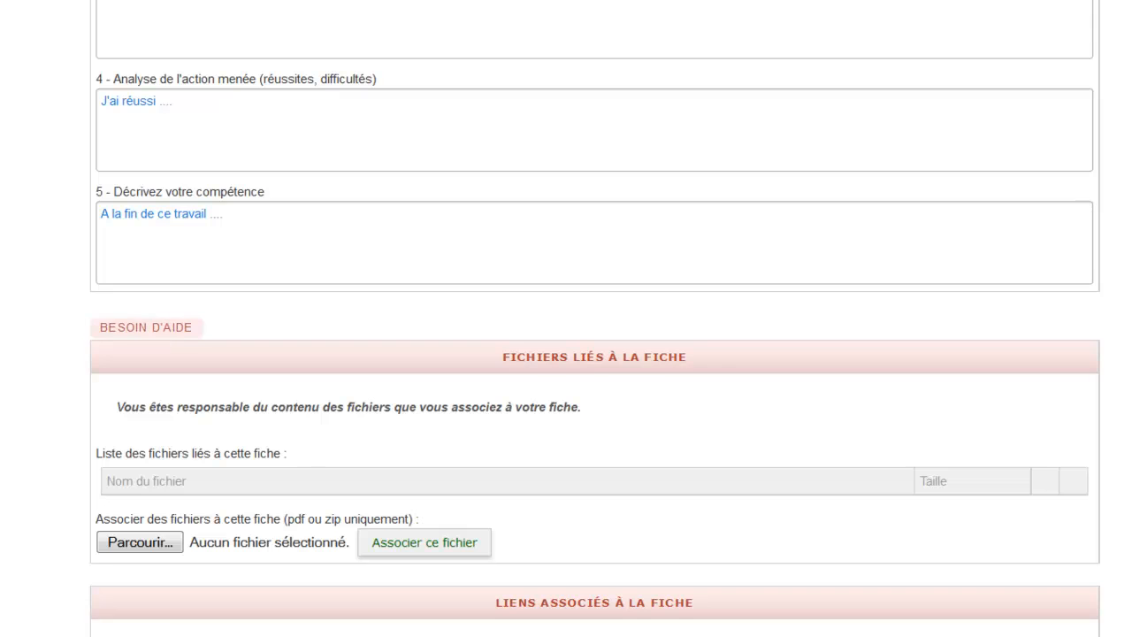
{"action": "scroll", "coordinate": [61, 101], "scroll_direction": "down", "scroll_amount": 5}
{"action": "scroll", "coordinate": [179, 159], "scroll_direction": "up", "scroll_amount": 1}
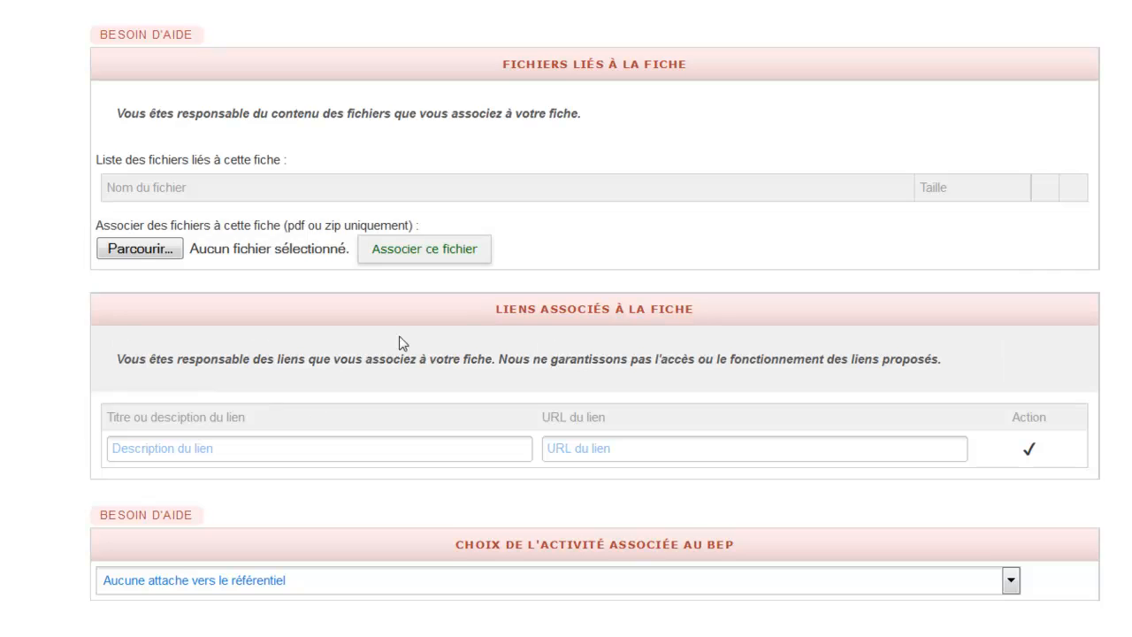
{"action": "scroll", "coordinate": [362, 285], "scroll_direction": "down", "scroll_amount": 3}
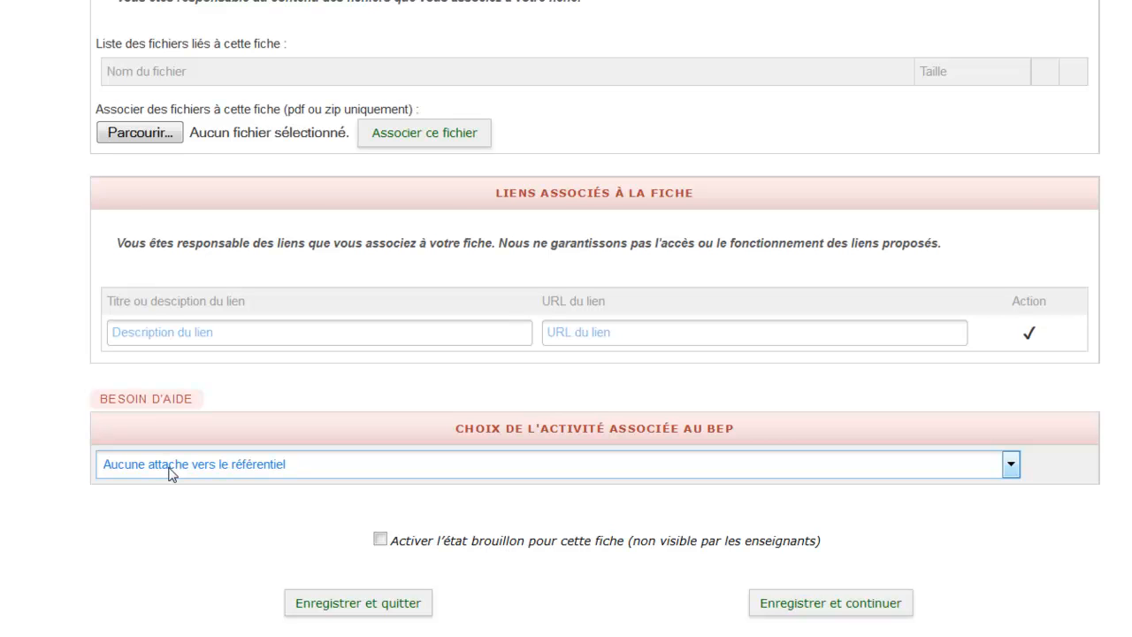
{"action": "left_click", "coordinate": [1010, 465]}
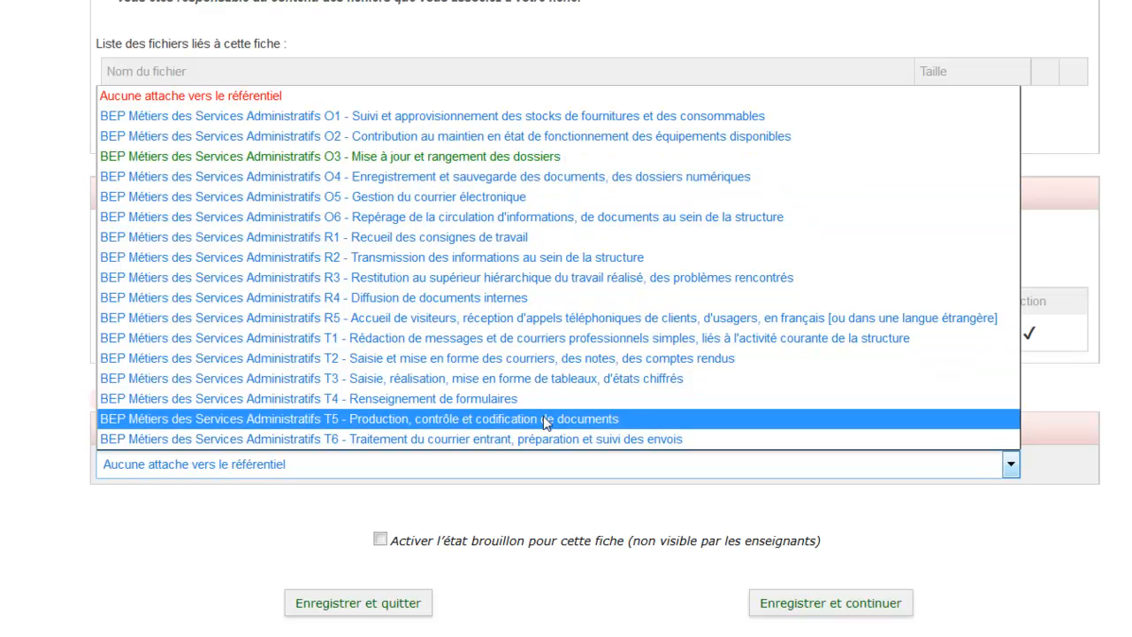
{"action": "left_click", "coordinate": [440, 161]}
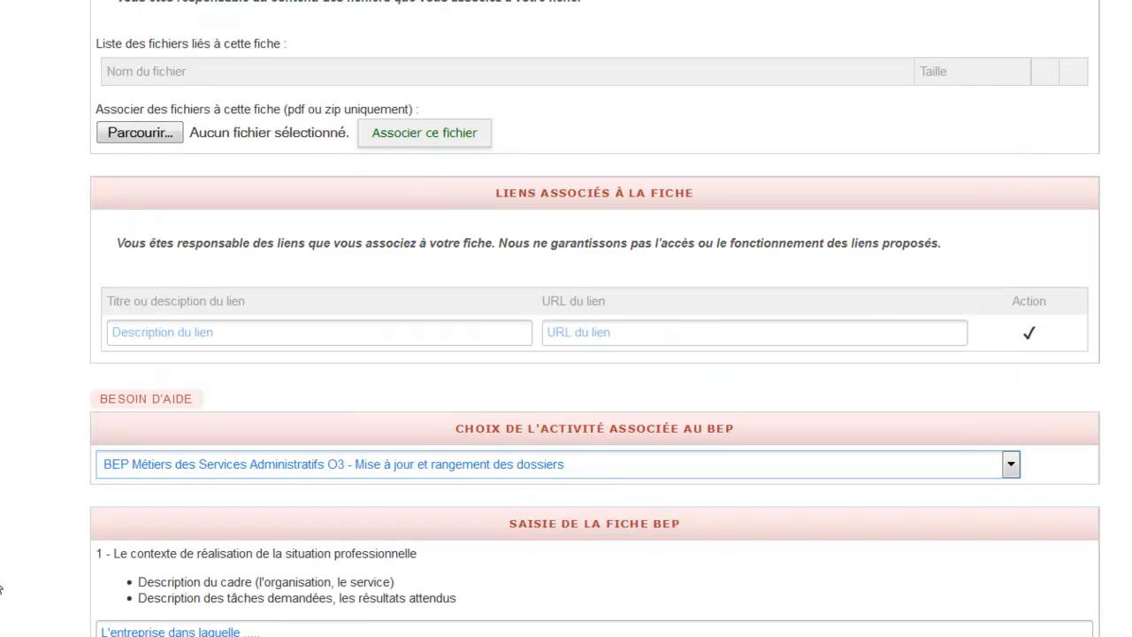
- Review the prefilled sections of the BEP record and save the record while continuing to edit it
{"action": "scroll", "coordinate": [183, 551], "scroll_direction": "down", "scroll_amount": 2}
{"action": "left_click", "coordinate": [182, 551]}
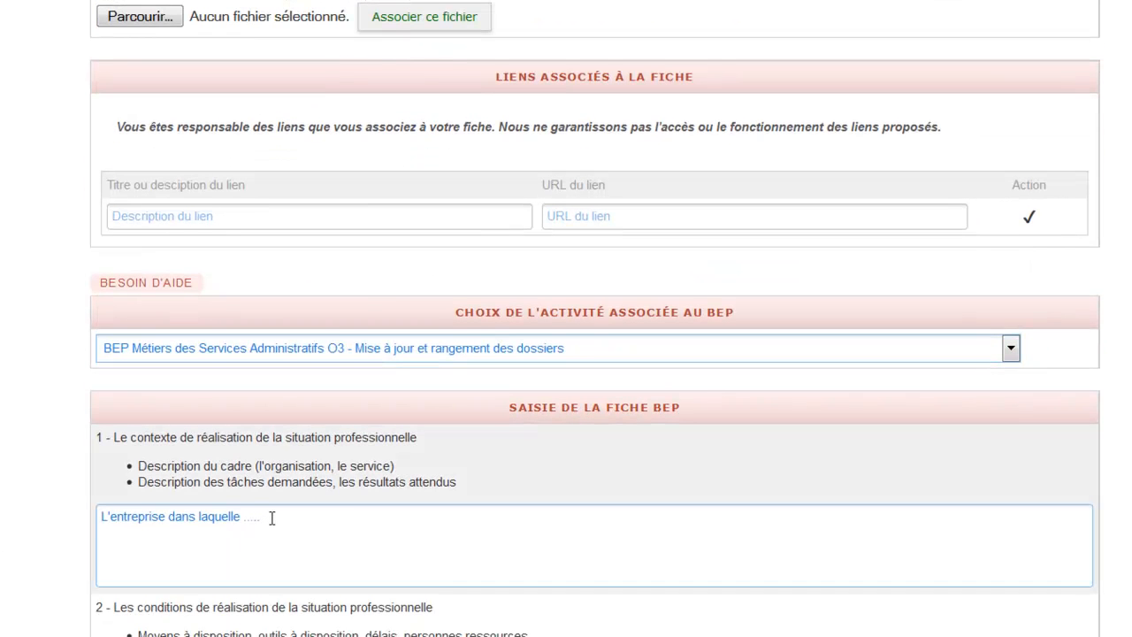
{"action": "scroll", "coordinate": [266, 513], "scroll_direction": "down", "scroll_amount": 4}
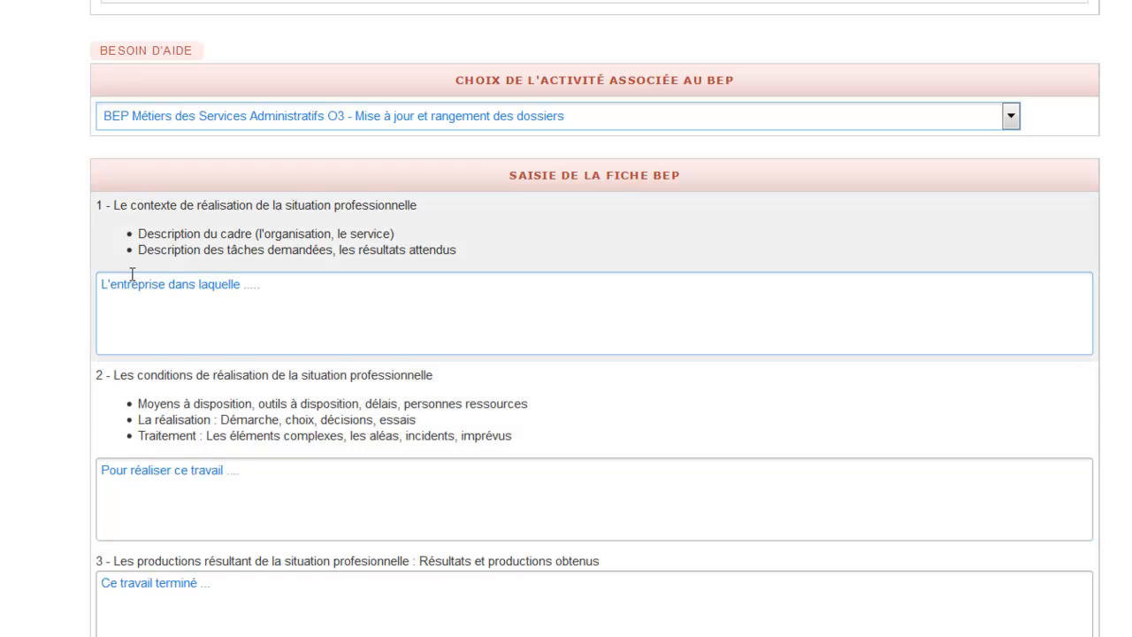
{"action": "left_click", "coordinate": [212, 500]}
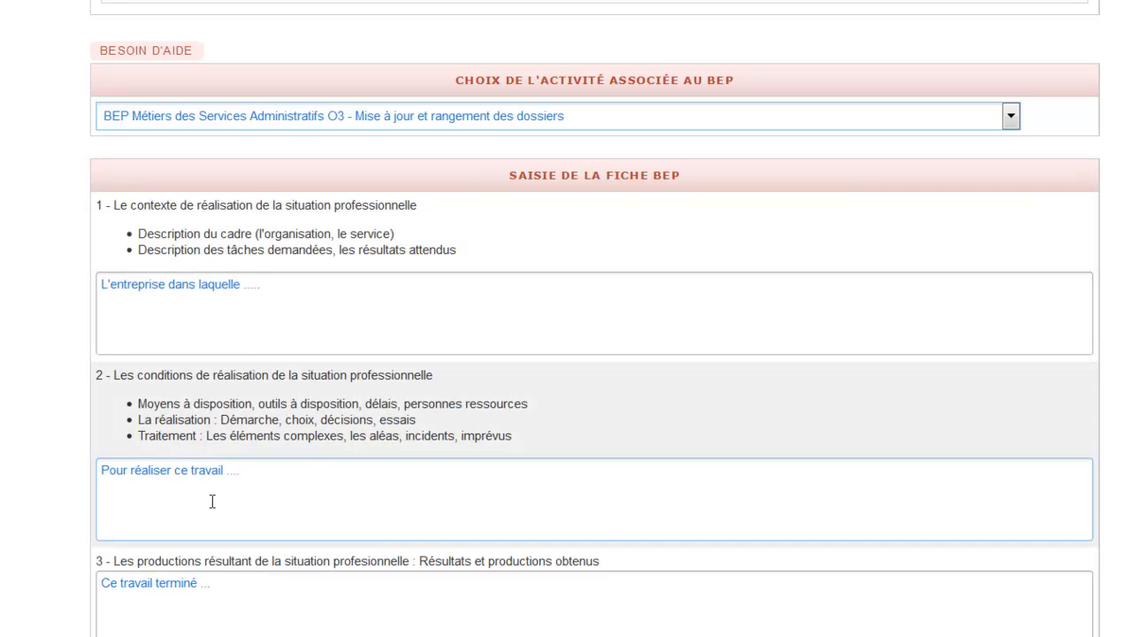
{"action": "scroll", "coordinate": [227, 445], "scroll_direction": "down", "scroll_amount": 3}
{"action": "scroll", "coordinate": [227, 446], "scroll_direction": "down", "scroll_amount": 5}
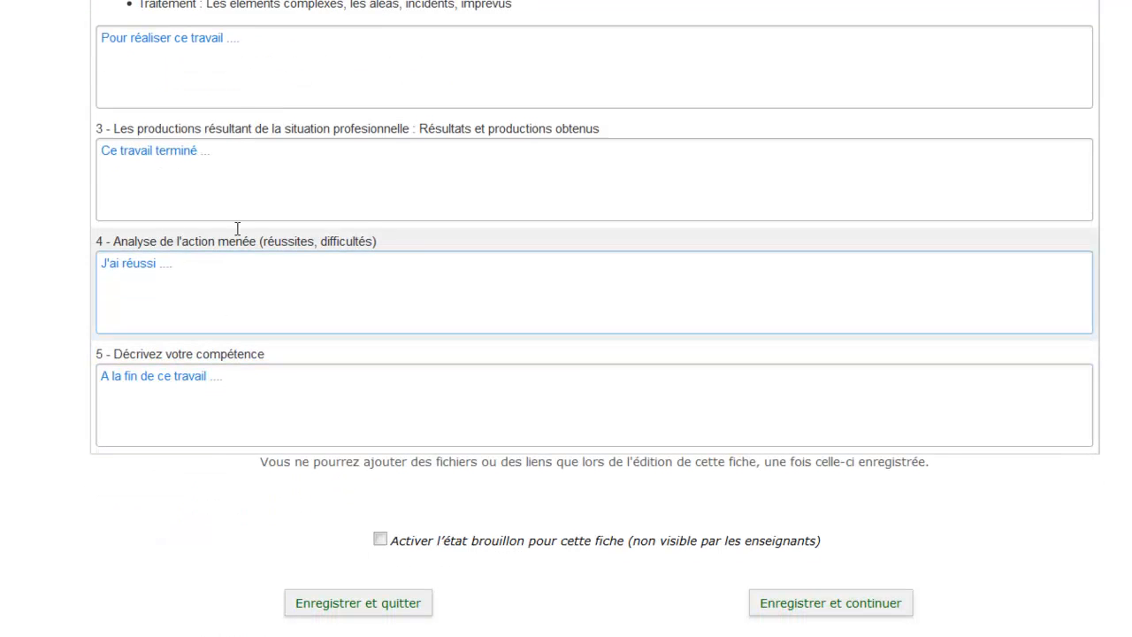
{"action": "left_click", "coordinate": [213, 370]}
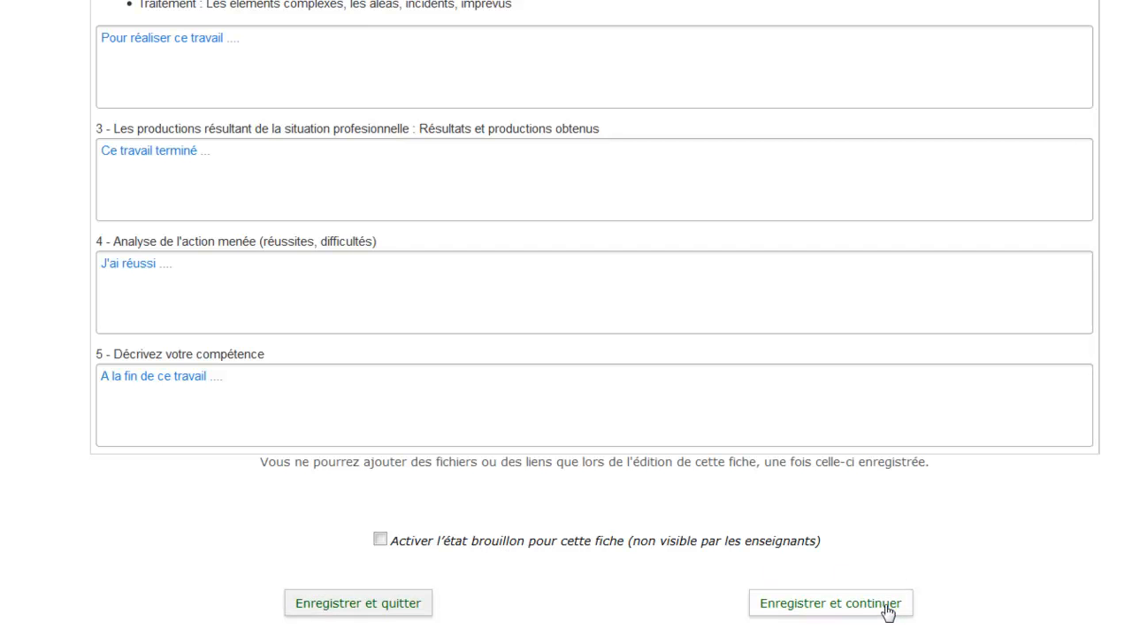
{"action": "left_click", "coordinate": [832, 603]}
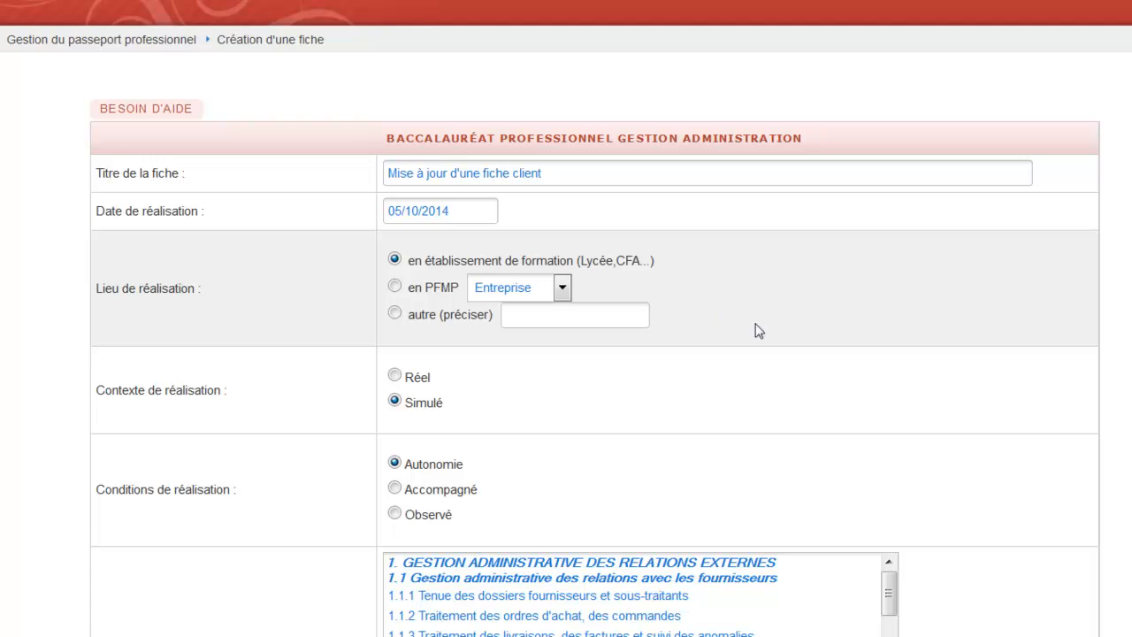
- Review the completed record from its general details through the BEP files and links, and save it and quit the form
{"action": "scroll", "coordinate": [699, 345], "scroll_direction": "down", "scroll_amount": 6}
{"action": "scroll", "coordinate": [766, 369], "scroll_direction": "down", "scroll_amount": 8}
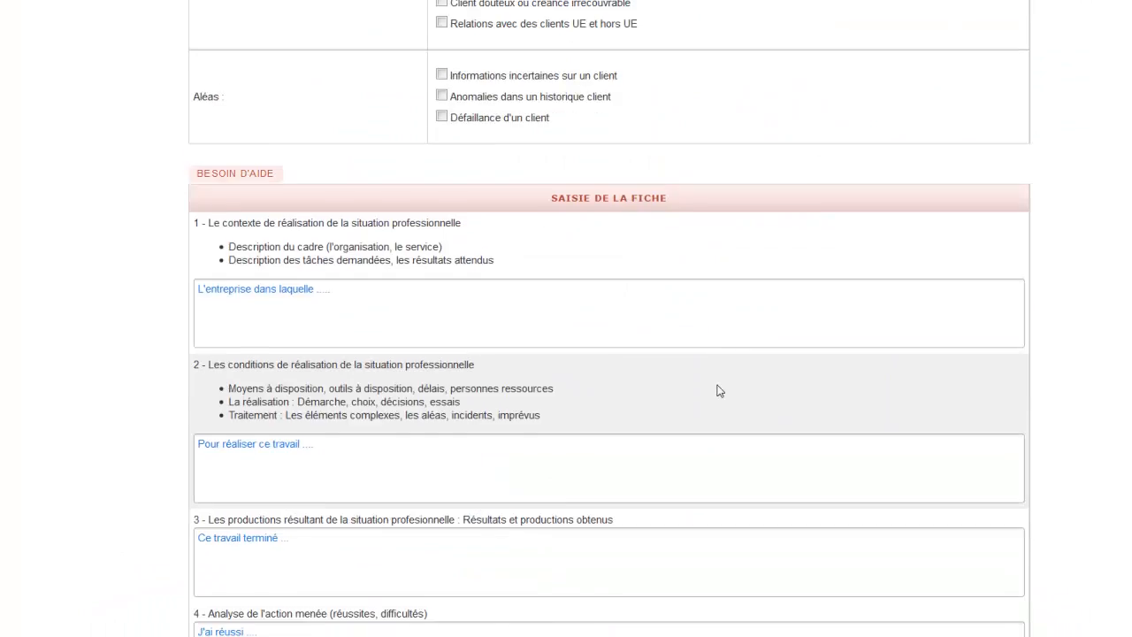
{"action": "scroll", "coordinate": [637, 416], "scroll_direction": "down", "scroll_amount": 10}
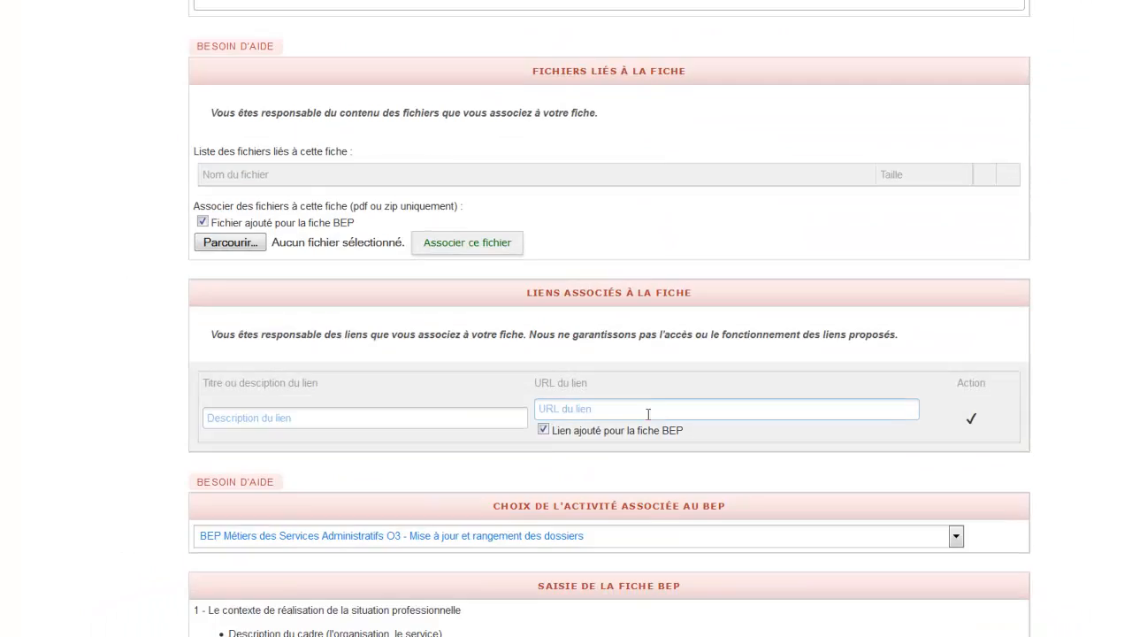
{"action": "scroll", "coordinate": [542, 448], "scroll_direction": "up", "scroll_amount": 20}
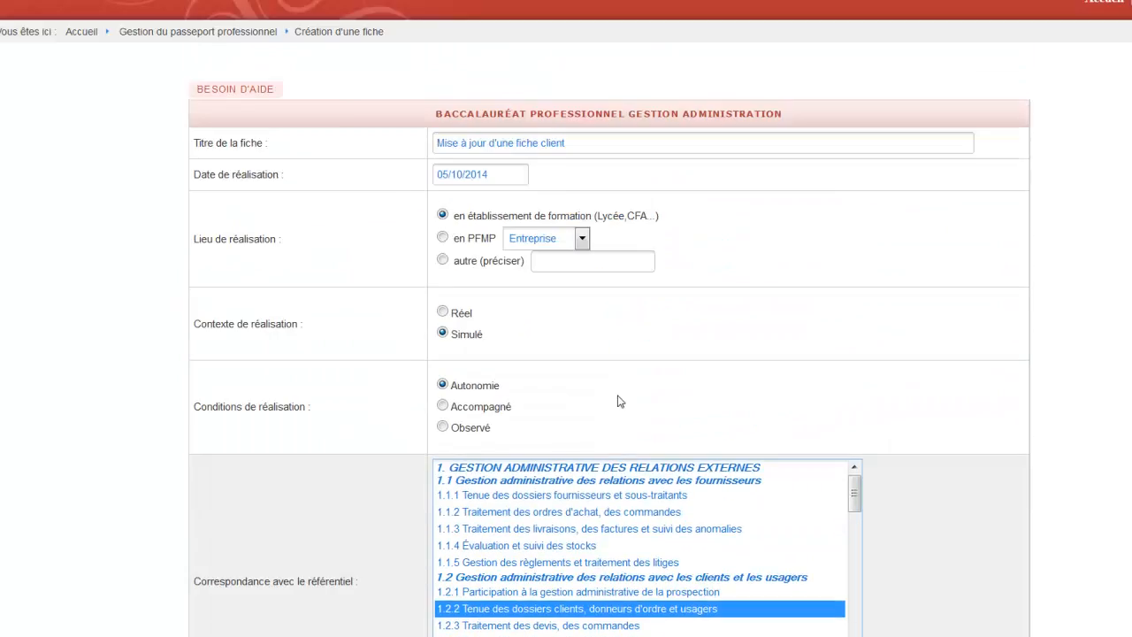
{"action": "scroll", "coordinate": [518, 354], "scroll_direction": "down", "scroll_amount": 3}
{"action": "scroll", "coordinate": [485, 406], "scroll_direction": "down", "scroll_amount": 3}
{"action": "scroll", "coordinate": [485, 405], "scroll_direction": "down", "scroll_amount": 3}
{"action": "scroll", "coordinate": [285, 492], "scroll_direction": "down", "scroll_amount": 20}
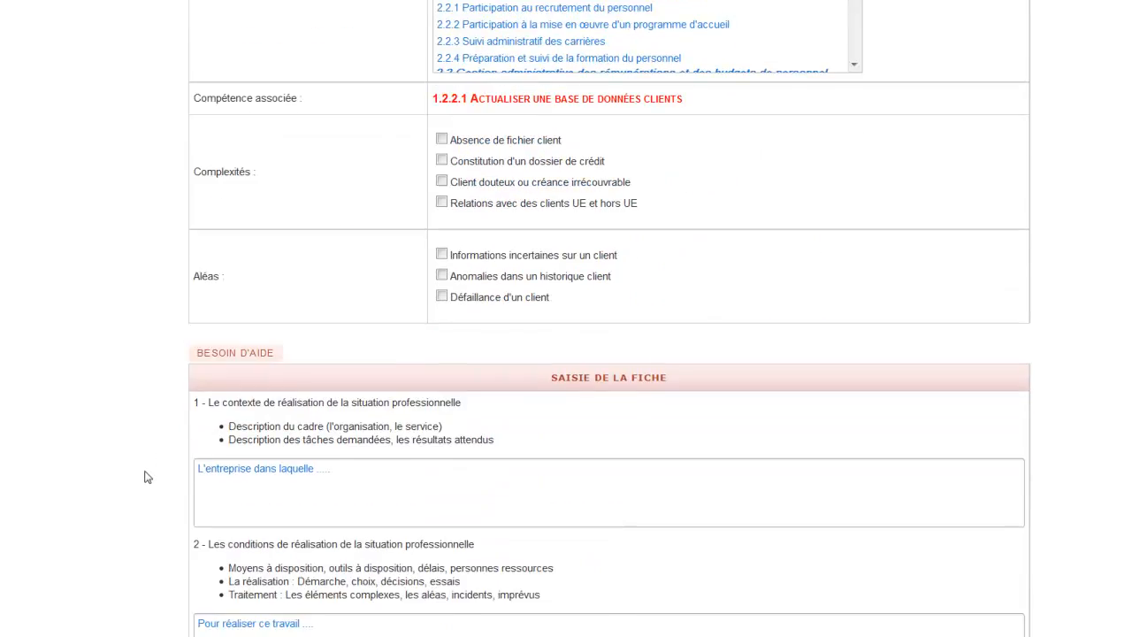
{"action": "scroll", "coordinate": [324, 484], "scroll_direction": "down", "scroll_amount": 10}
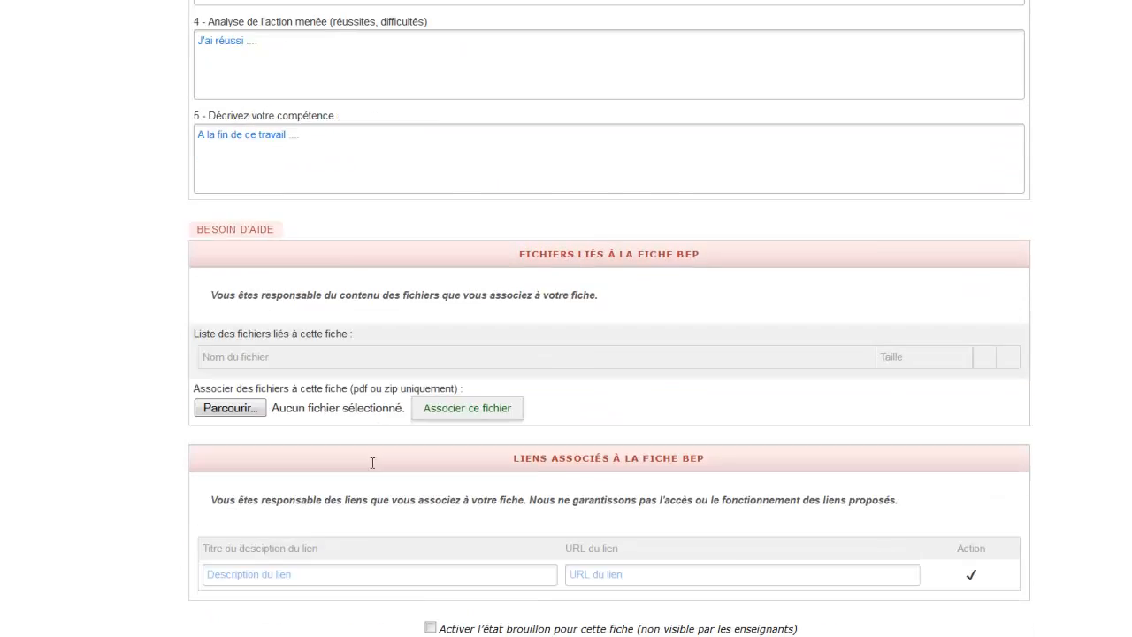
{"action": "left_click", "coordinate": [411, 568]}
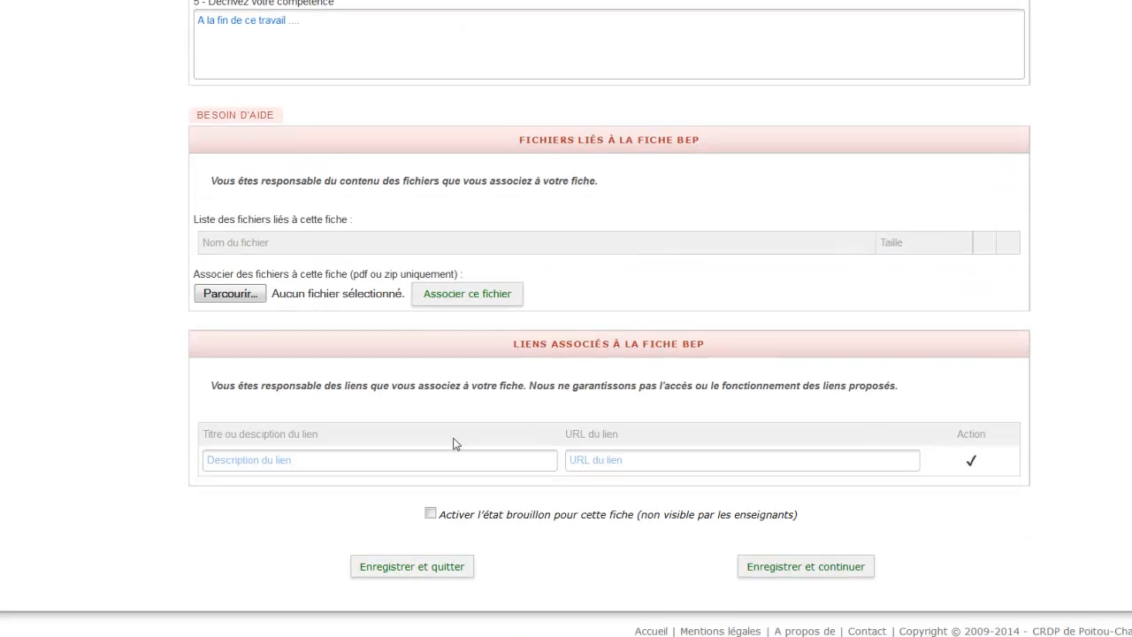